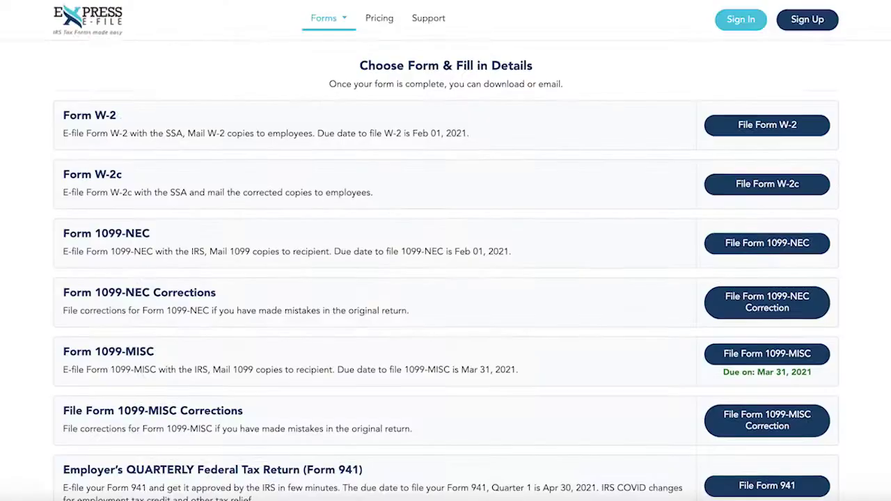
# Start filing Form 941 for the 1st quarter of tax year 2021.
pyautogui.scroll(-3, 446, 251)
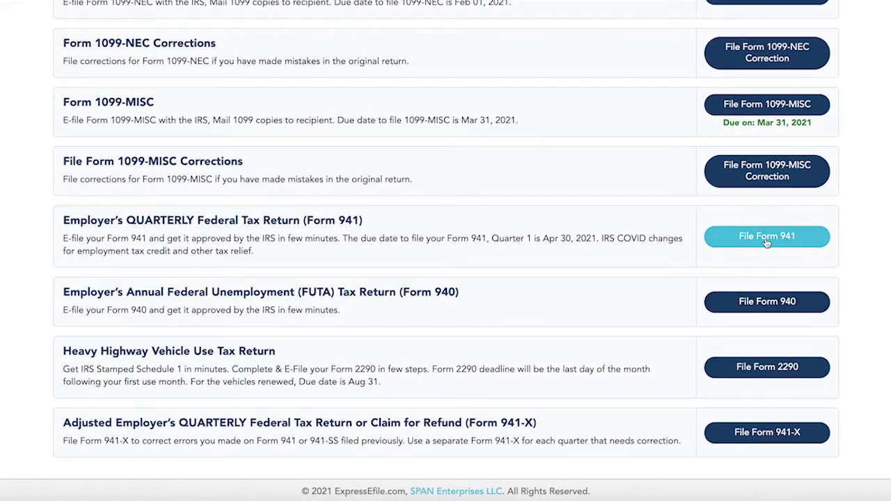
pyautogui.click(767, 238)
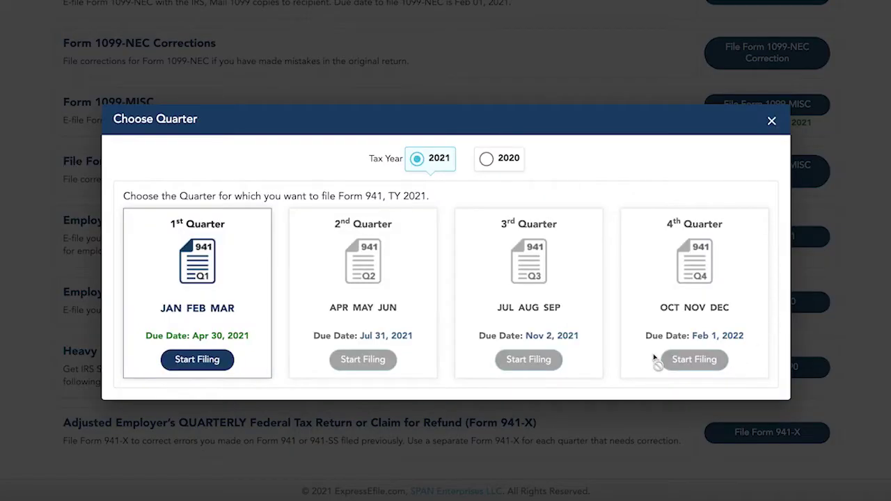
pyautogui.click(201, 362)
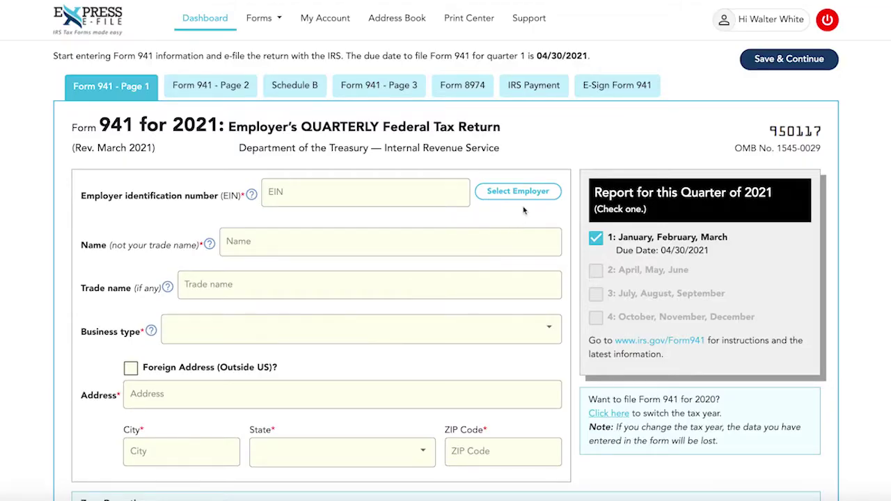
# Fill in the employer details from the saved employer Jack & Jill LLC and set the business type to Sole Proprietor or Single-member LLC.
pyautogui.click(523, 200)
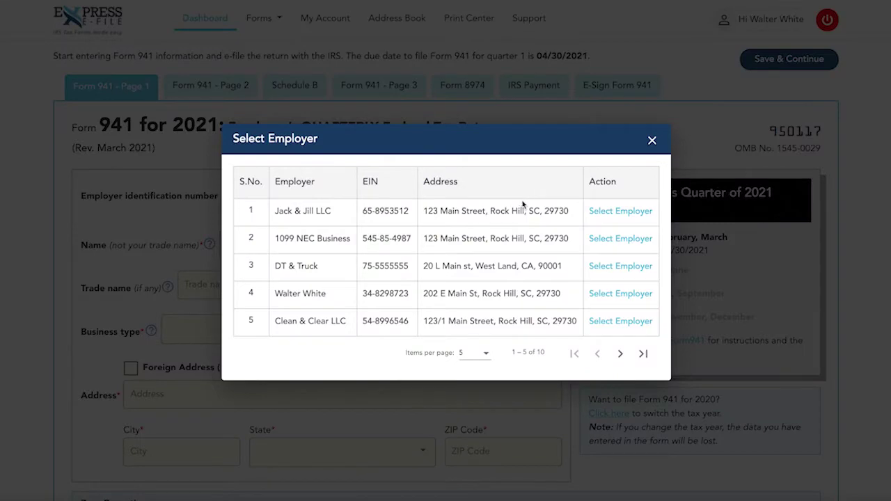
pyautogui.click(617, 213)
pyautogui.click(548, 329)
pyautogui.click(548, 355)
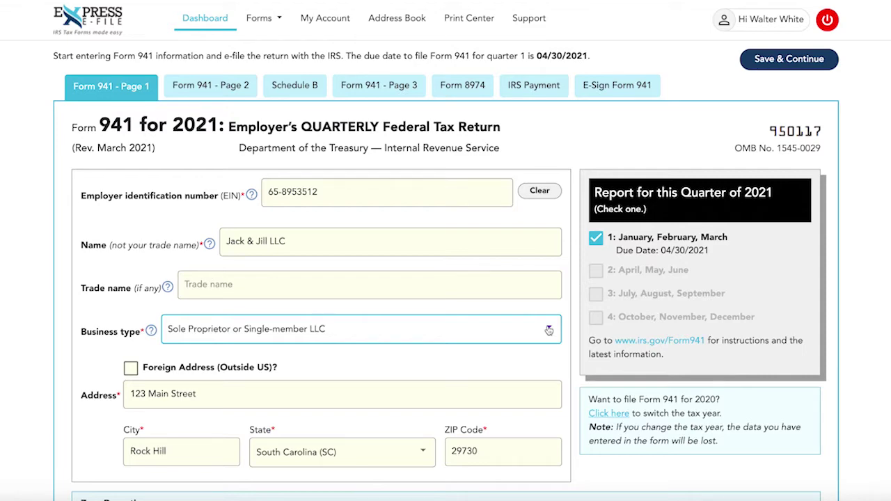
# Try the zero reporting option for Quarter 1, 2021, and decline it by stating there is payment to report.
pyautogui.scroll(-3, 548, 331)
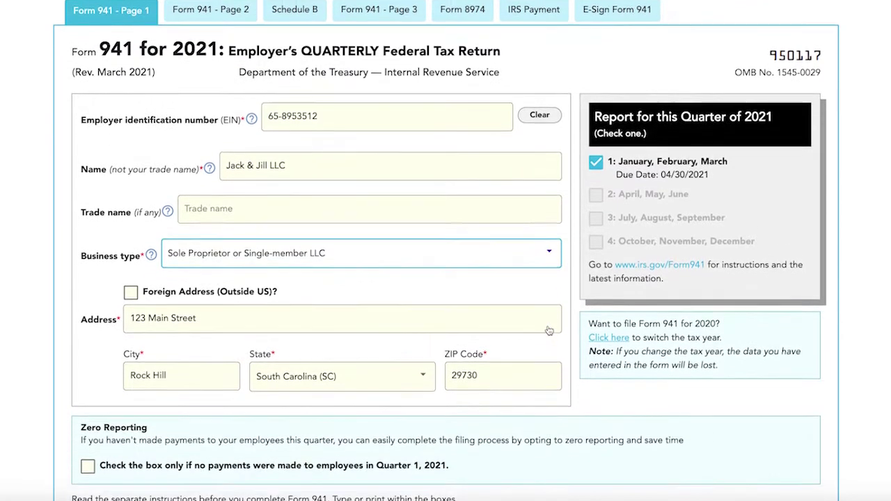
pyautogui.scroll(-3, 549, 331)
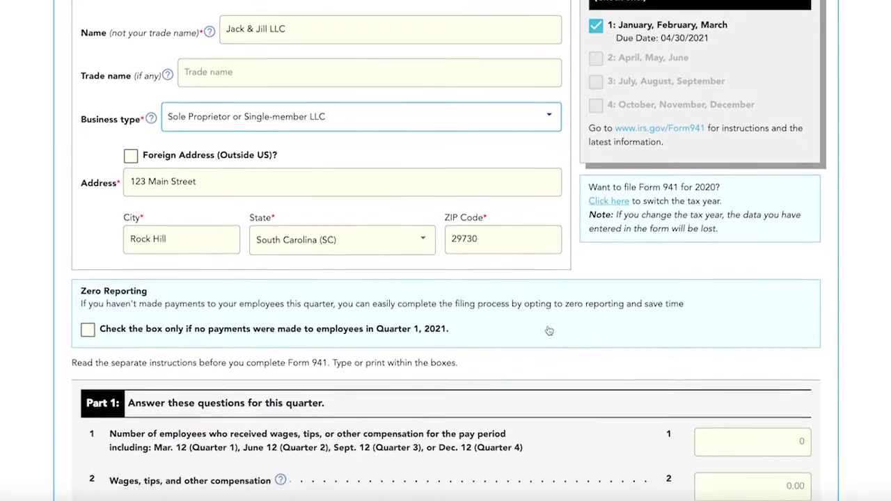
pyautogui.scroll(-1, 549, 330)
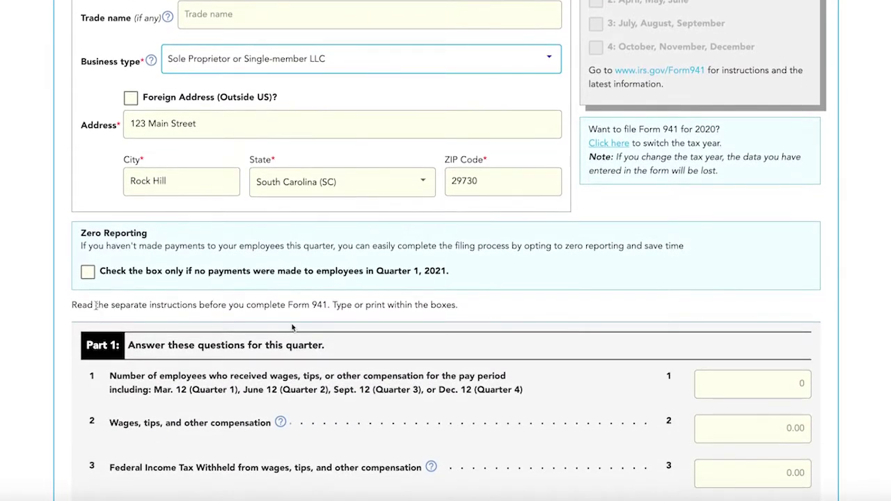
pyautogui.click(89, 272)
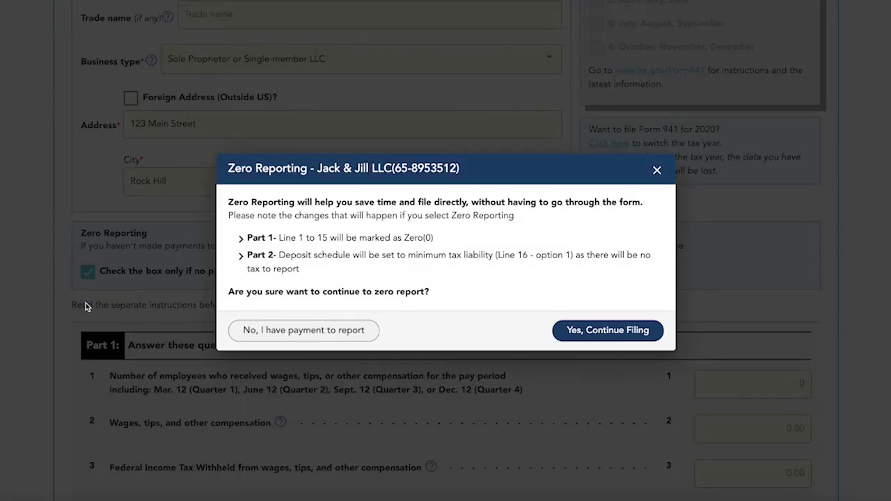
pyautogui.click(314, 330)
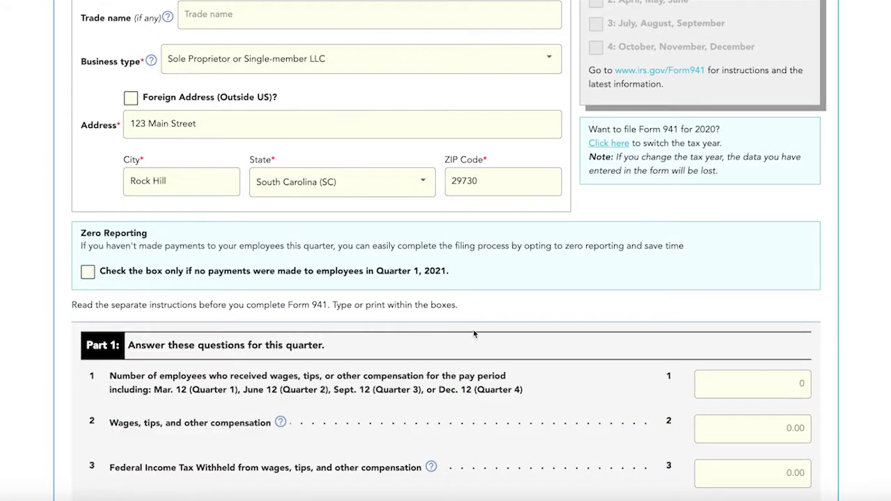
# Fill in Part 1 with 5 employees on line 1, wages of 100000 on line 2 and federal income tax withheld of 10000 on line 3.
pyautogui.scroll(-3, 474, 334)
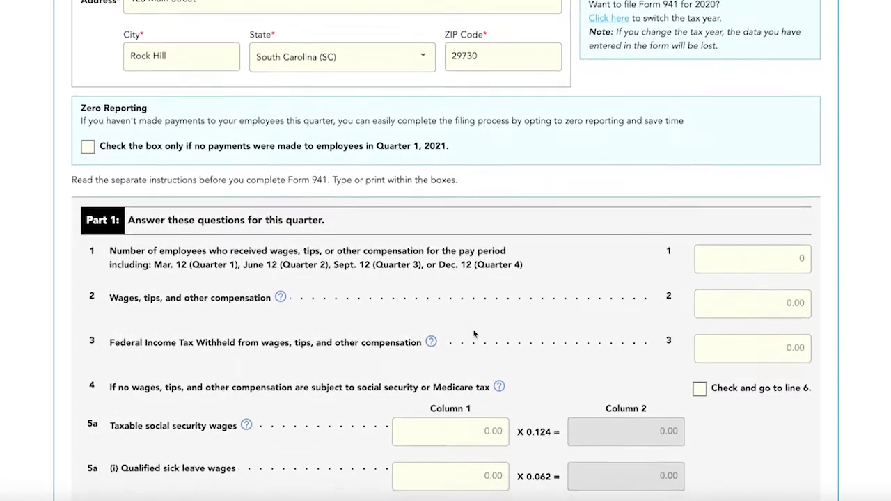
pyautogui.scroll(-2, 474, 334)
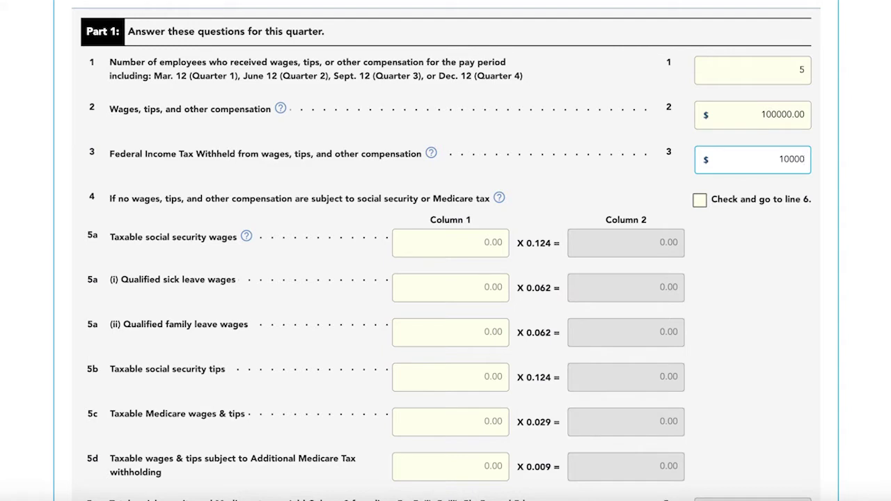
pyautogui.click(753, 227)
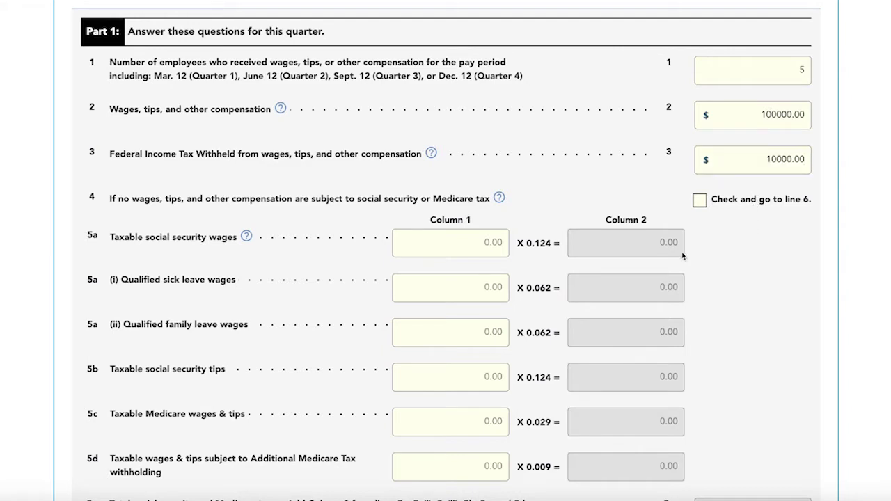
# Enter taxable social security wages of 30000 on line 5a, social security tips of 2000 on 5b and Medicare wages and tips of 32000 on 5c.
pyautogui.click(460, 244)
pyautogui.write('30000')
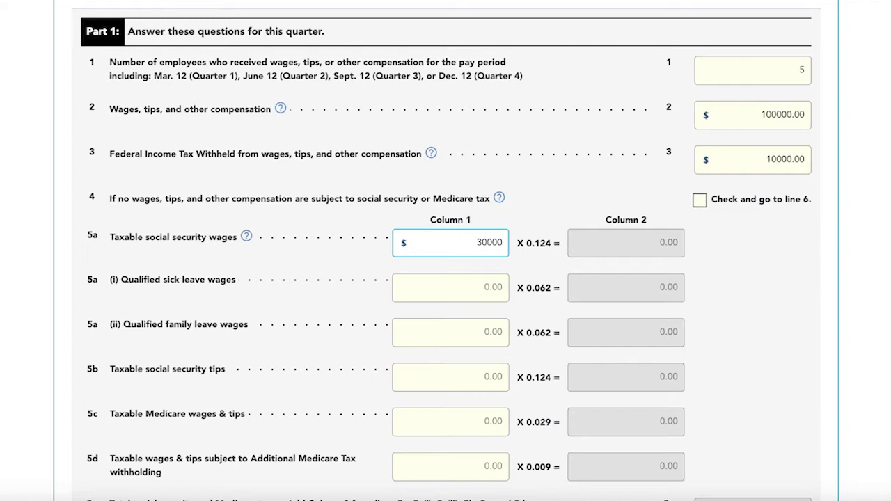
pyautogui.click(453, 376)
pyautogui.write('2000')
pyautogui.click(462, 422)
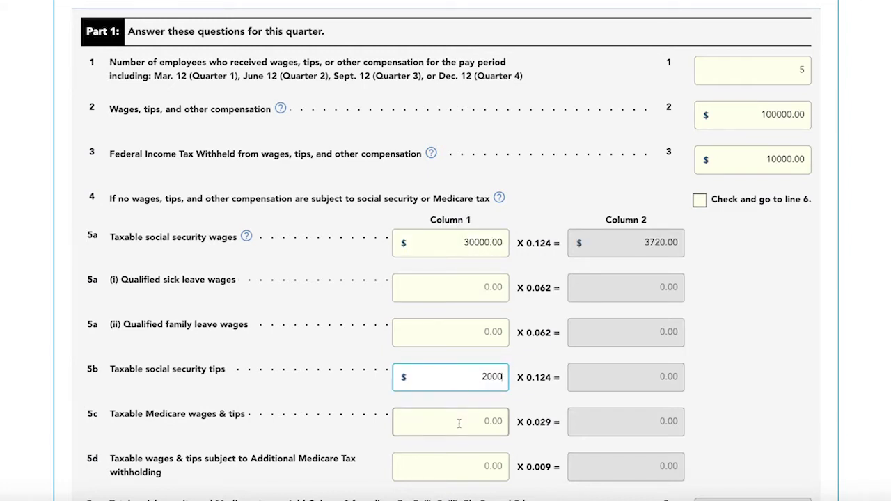
pyautogui.write('32000')
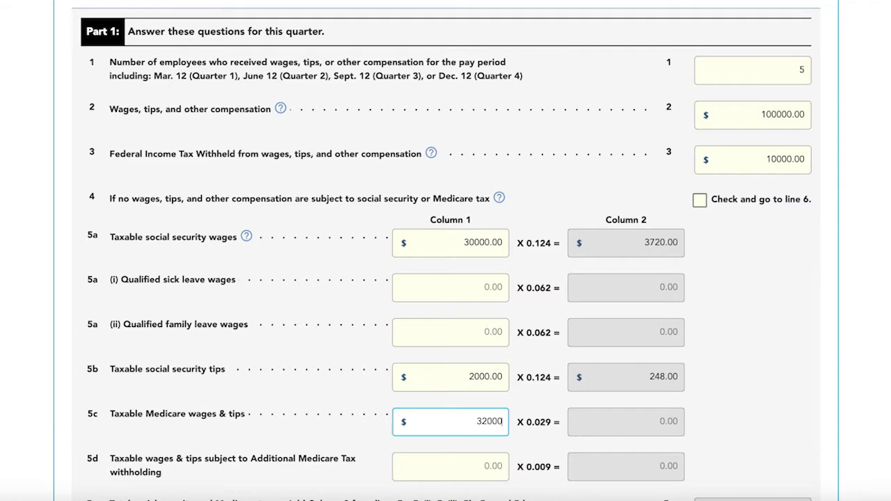
pyautogui.click(538, 424)
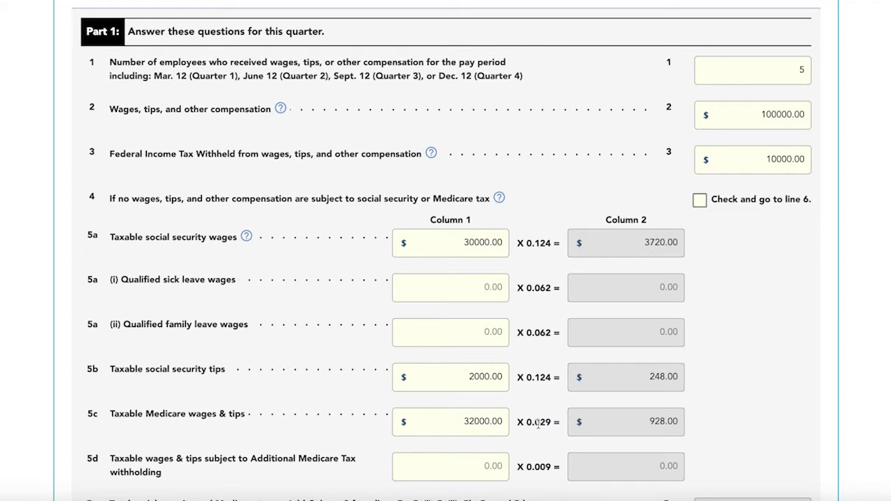
# Open the line 11b worksheet for the nonrefundable credit for qualified sick and family leave wages.
pyautogui.scroll(-3, 538, 423)
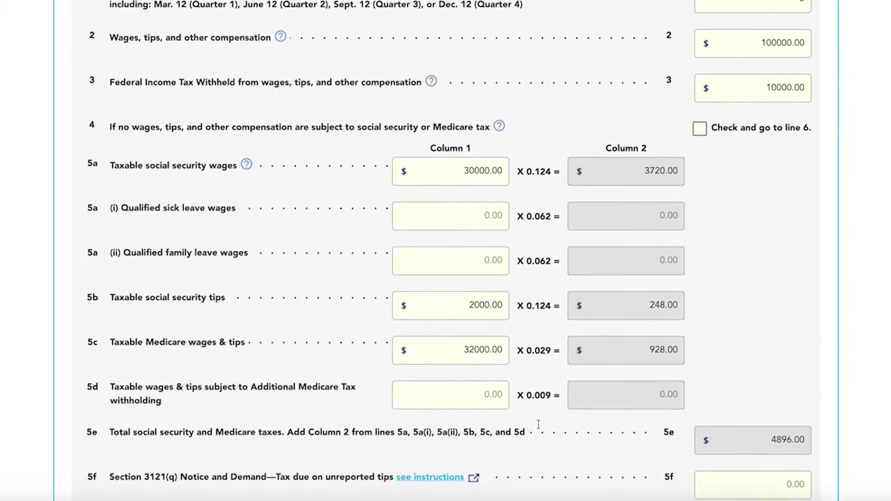
pyautogui.scroll(-4, 539, 423)
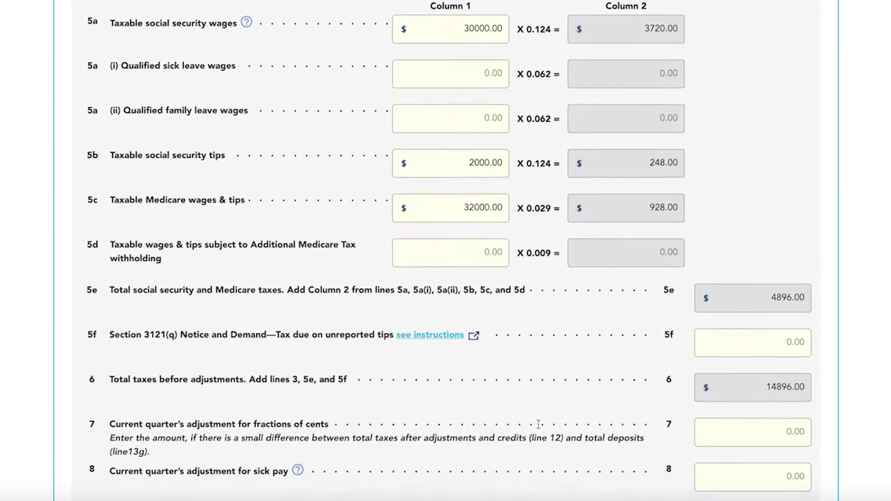
pyautogui.scroll(-4, 538, 424)
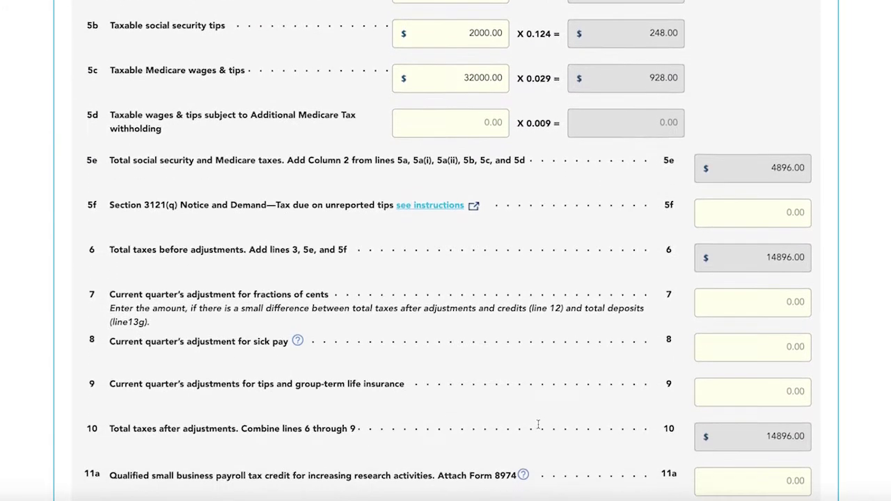
pyautogui.scroll(-3, 538, 424)
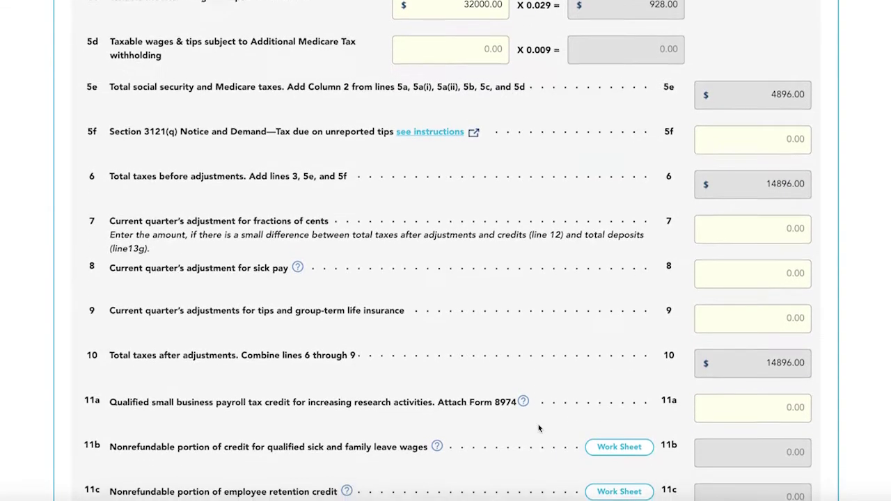
pyautogui.scroll(-3, 539, 428)
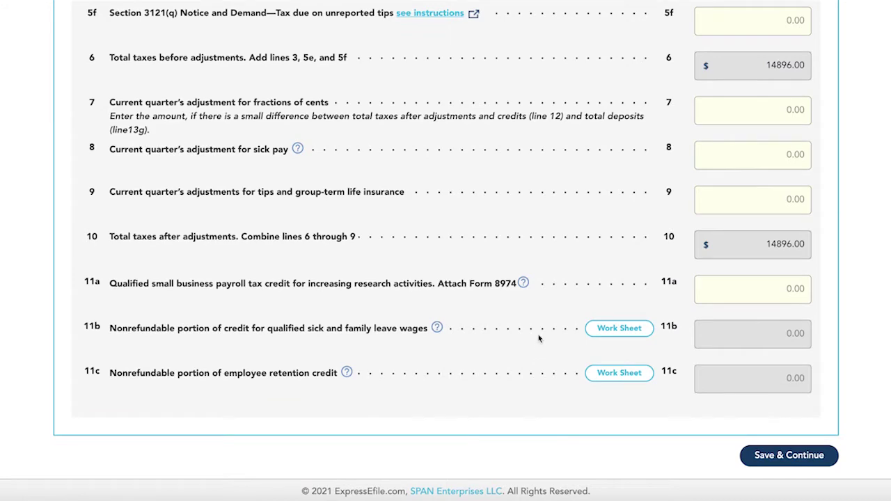
pyautogui.click(620, 329)
pyautogui.click(620, 329)
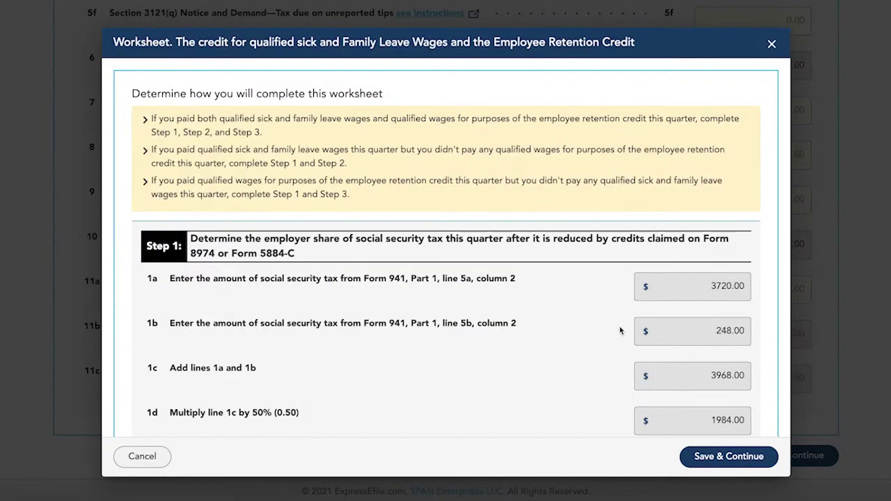
# Review Step 1 of the credit worksheet, save it, and continue to page 2 of Form 941.
pyautogui.scroll(-3, 620, 330)
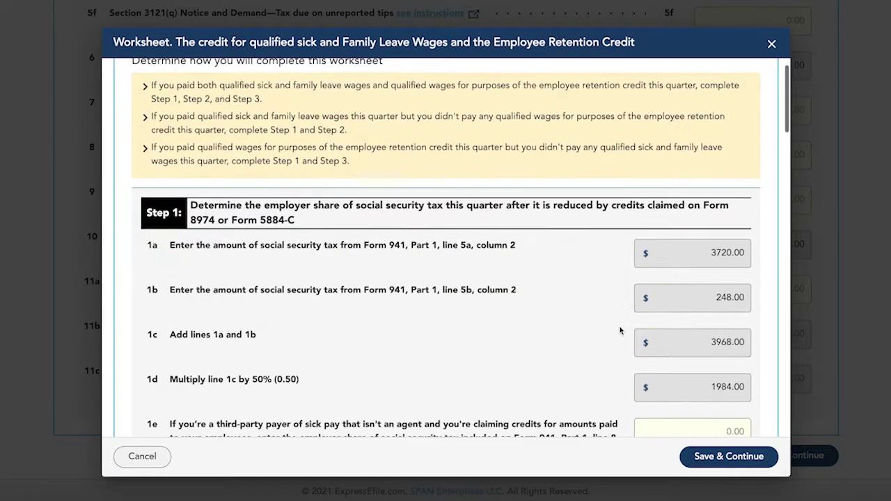
pyautogui.scroll(-3, 620, 331)
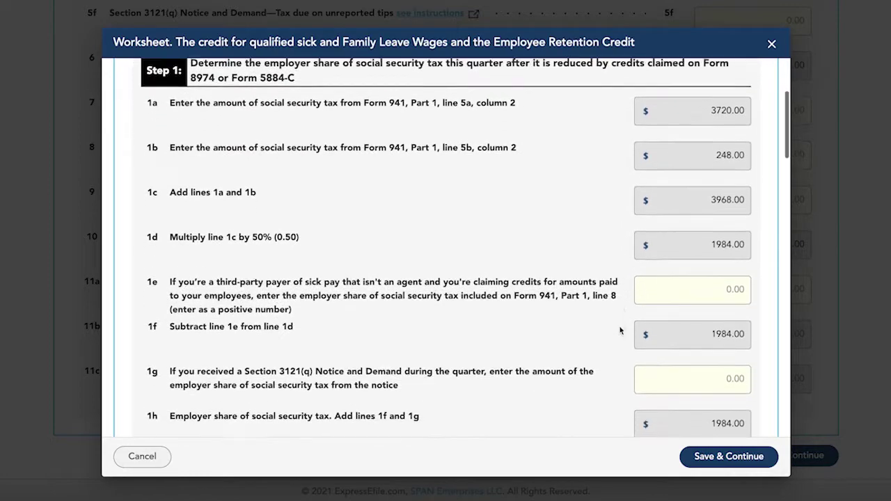
pyautogui.scroll(-3, 620, 331)
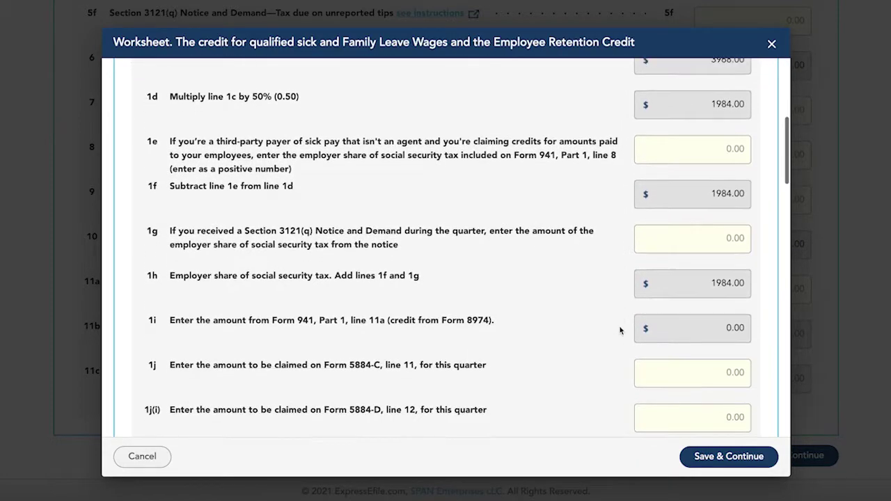
pyautogui.scroll(-1, 621, 331)
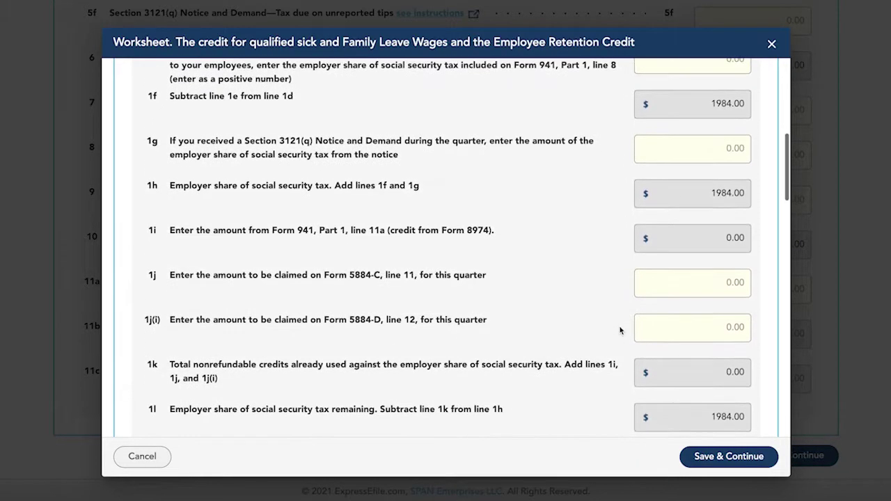
pyautogui.scroll(-3, 621, 331)
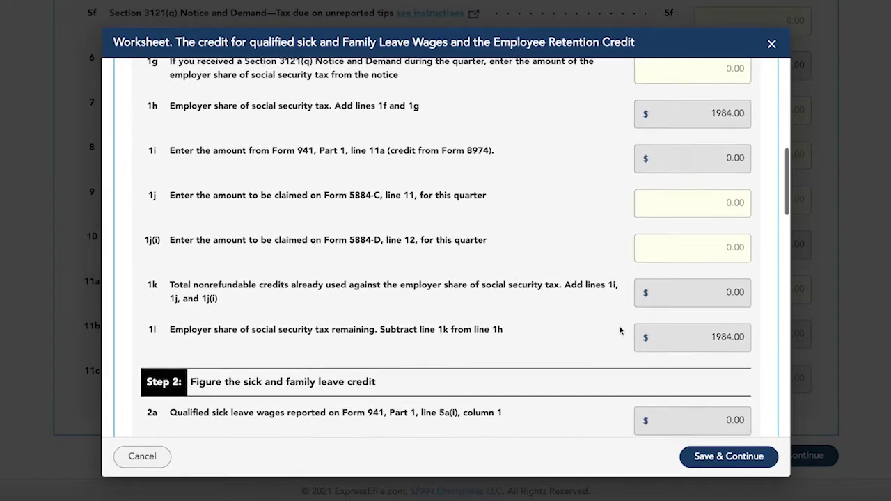
pyautogui.click(729, 456)
pyautogui.click(794, 456)
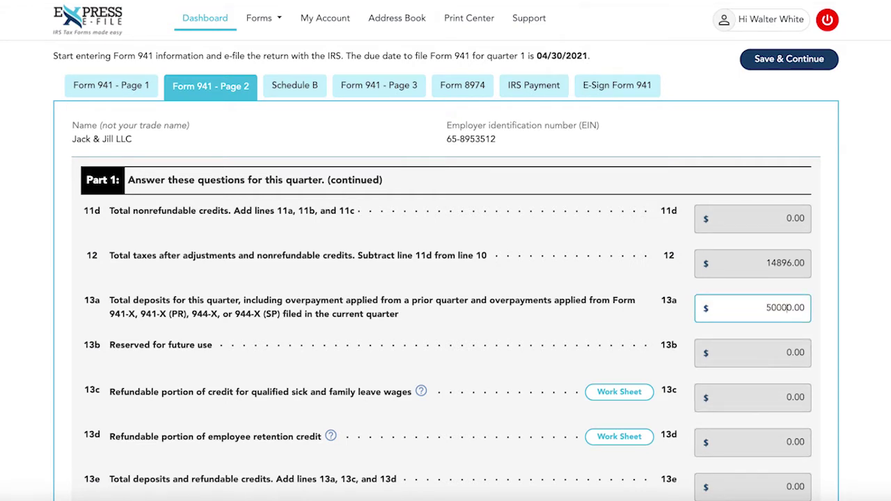
# Set the total deposits for this quarter on line 13a to 5000 and review the remaining lines through the Part 2 deposit schedule.
pyautogui.click(823, 311)
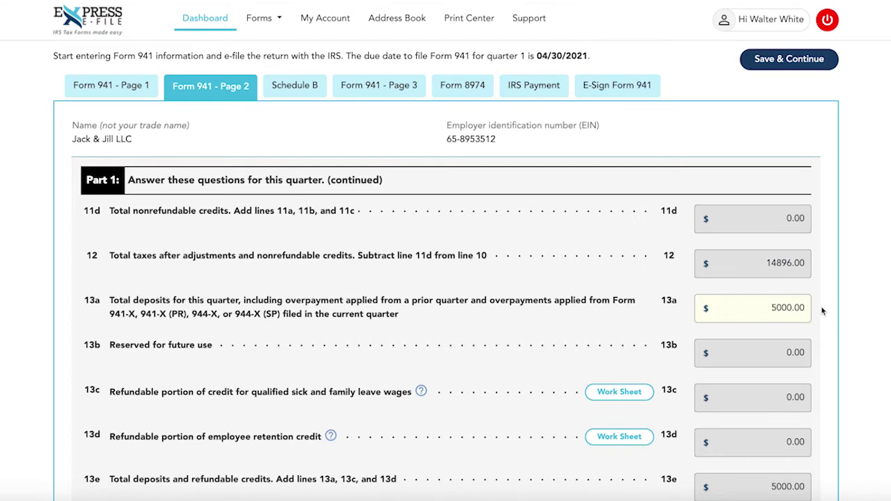
pyautogui.scroll(-3, 822, 311)
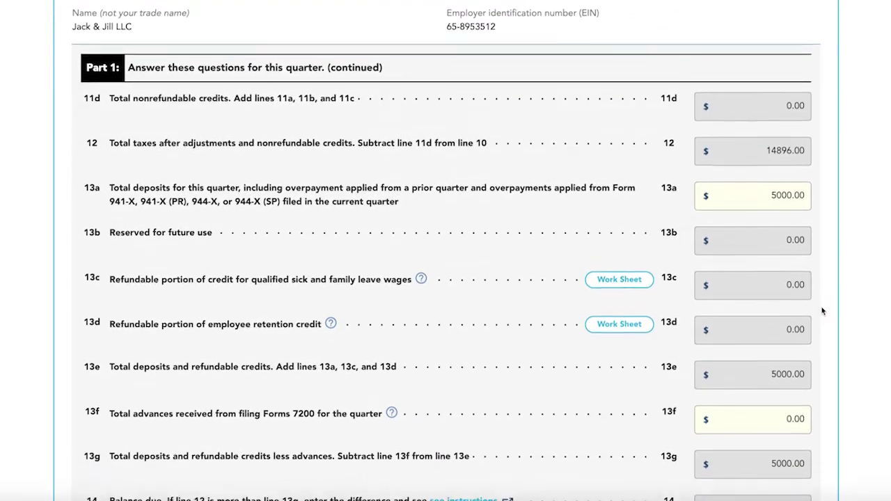
pyautogui.scroll(-3, 822, 312)
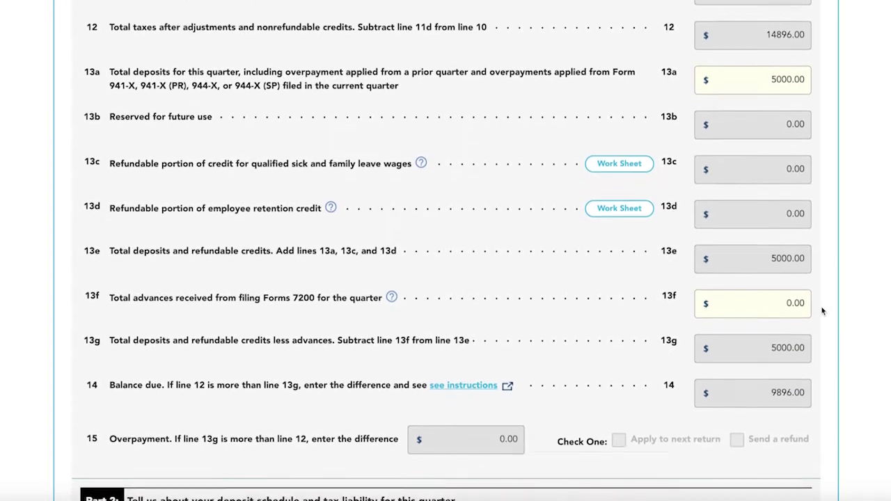
pyautogui.scroll(-3, 822, 311)
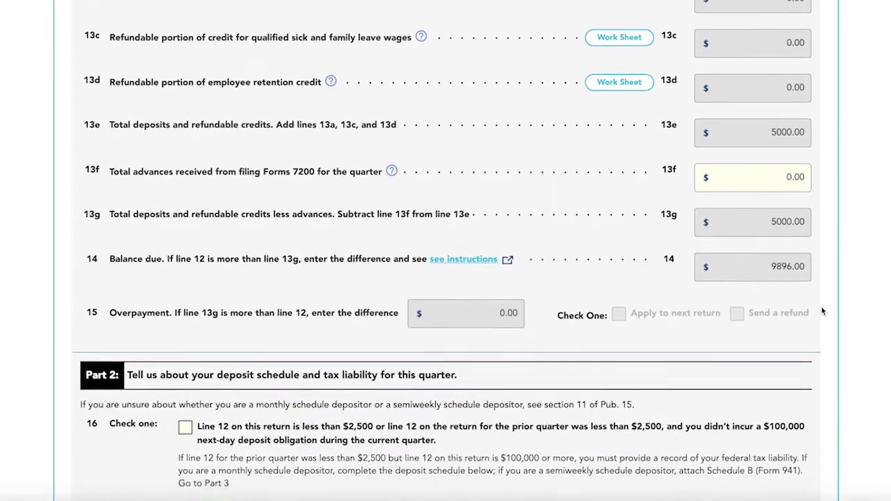
pyautogui.scroll(-3, 823, 311)
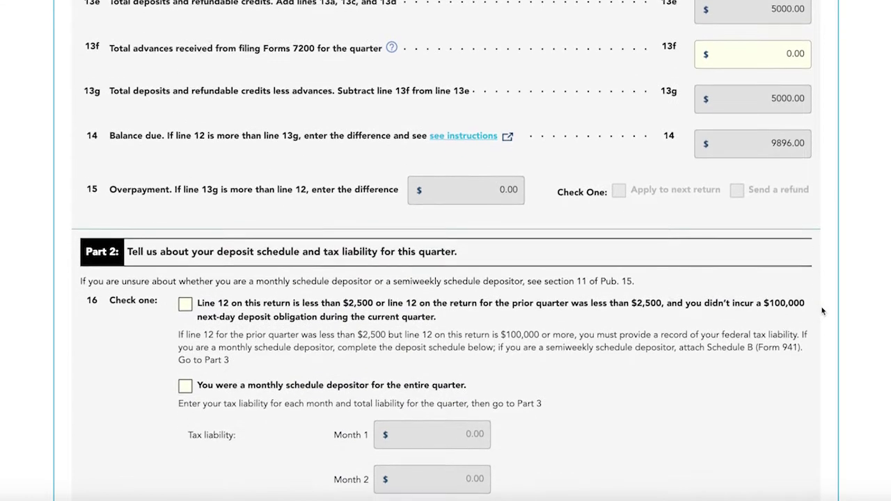
pyautogui.scroll(-2, 822, 311)
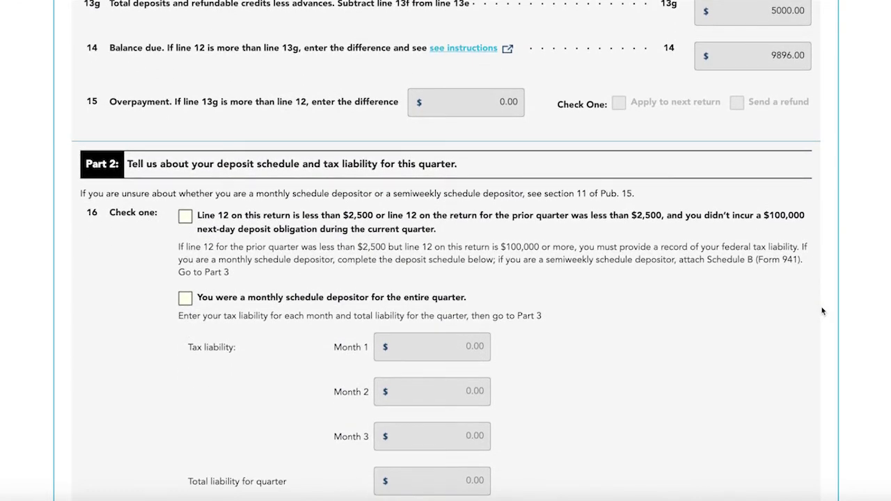
# Mark the business as a monthly schedule depositor for the entire quarter on line 16 and set the Month 1 tax liability to 4966.
pyautogui.scroll(-3, 822, 311)
pyautogui.scroll(-1, 822, 311)
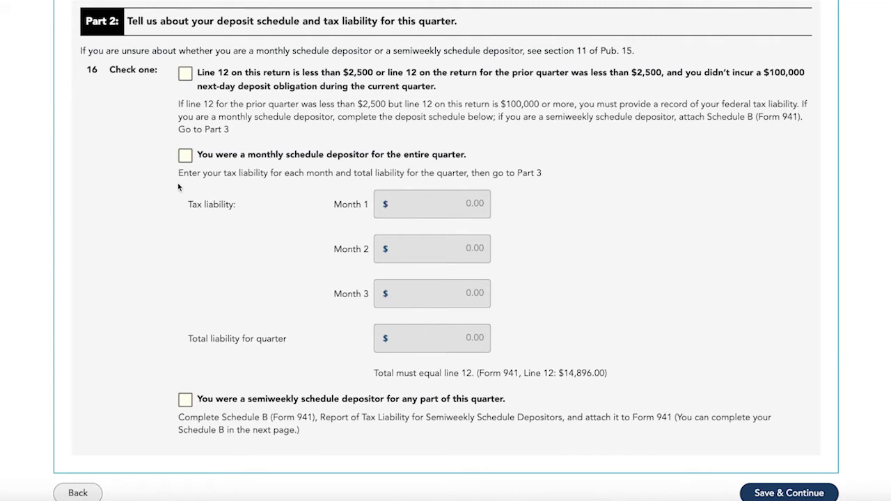
pyautogui.click(185, 155)
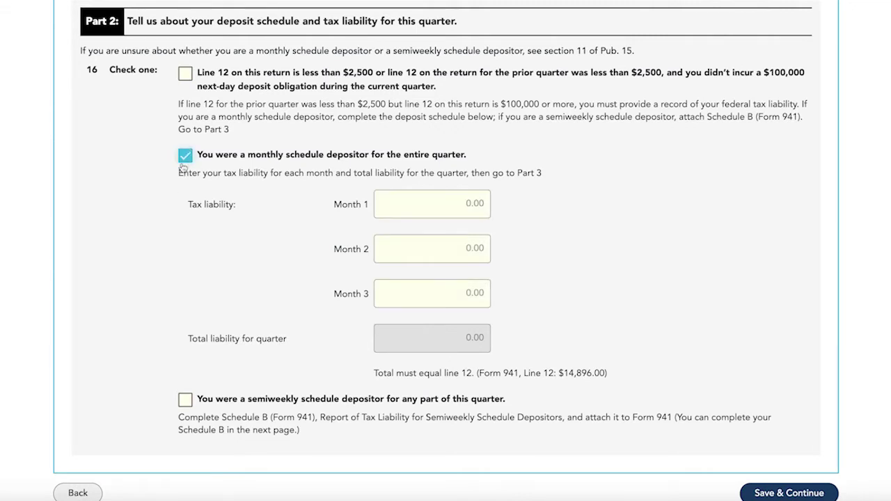
pyautogui.click(413, 202)
pyautogui.write('4')
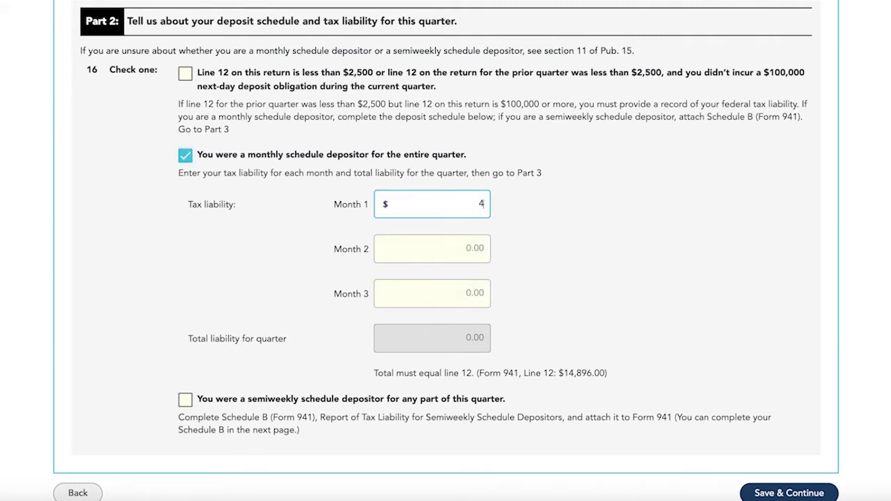
pyautogui.write('966')
# Set the Month 2 and Month 3 tax liabilities to 4965 each, then save and continue to page 3 of Form 941.
pyautogui.click(416, 247)
pyautogui.write('49')
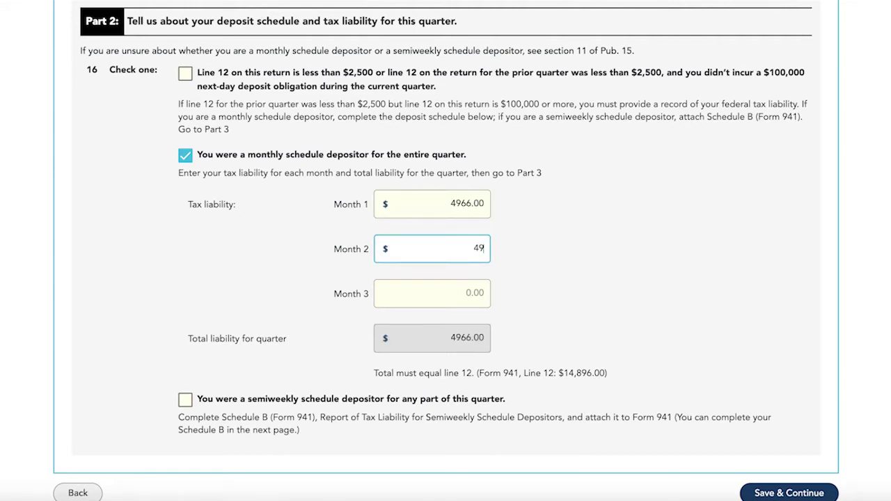
pyautogui.write('65')
pyautogui.click(411, 294)
pyautogui.write('4965')
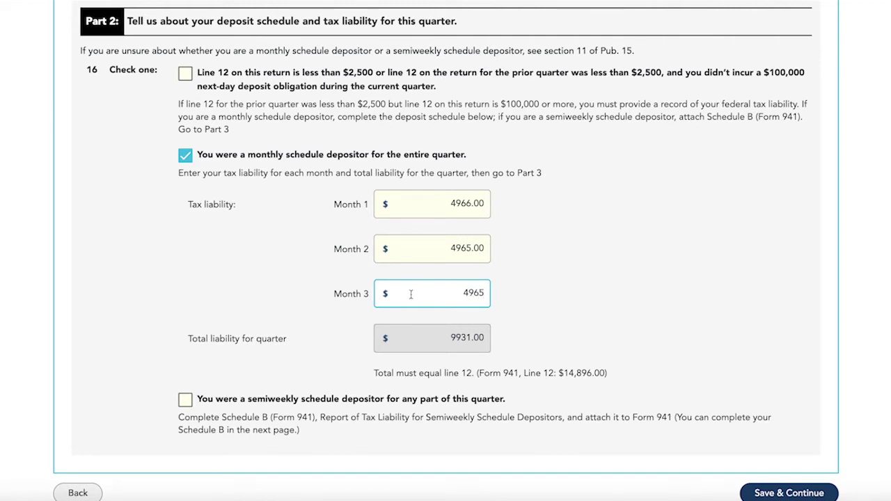
pyautogui.click(536, 291)
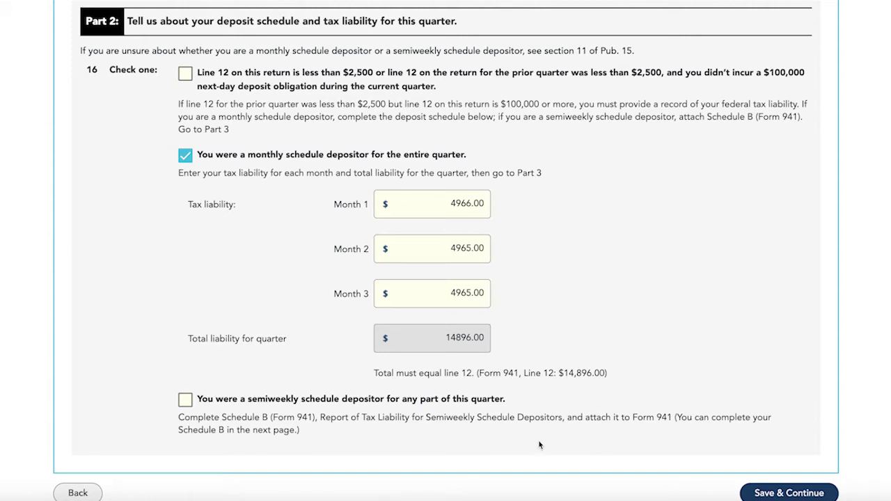
pyautogui.click(748, 491)
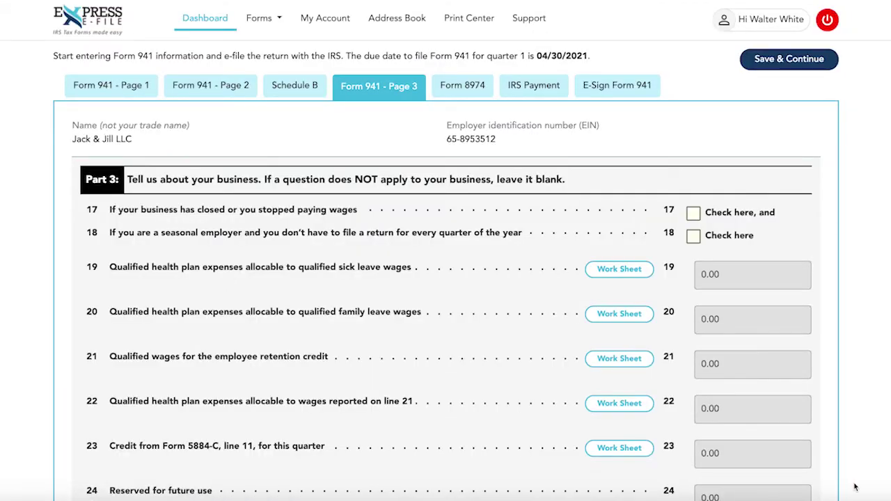
# Fill in the signer's name, title and daytime phone number in Part 5, then save and continue to the IRS payment options.
pyautogui.scroll(-3, 855, 488)
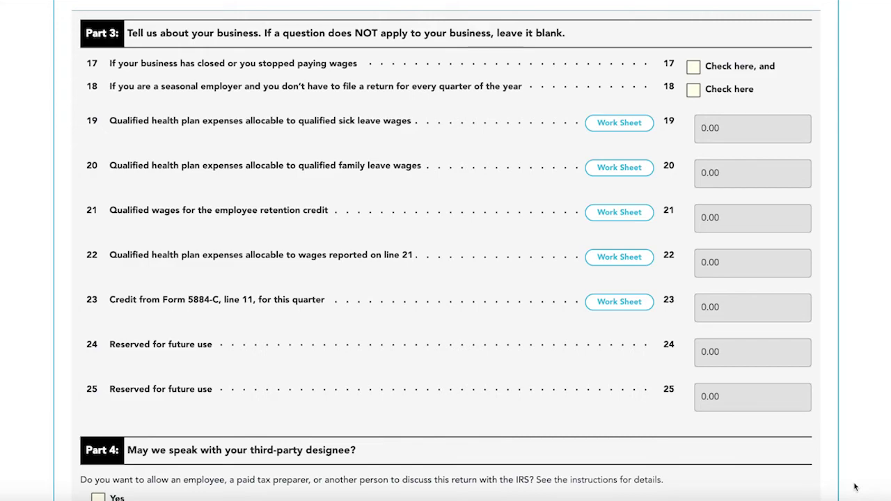
pyautogui.scroll(-5, 855, 487)
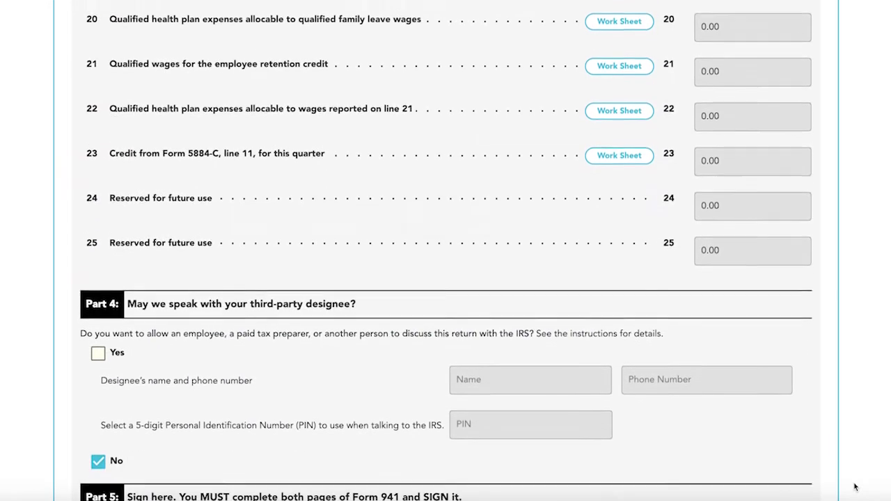
pyautogui.scroll(-4, 855, 488)
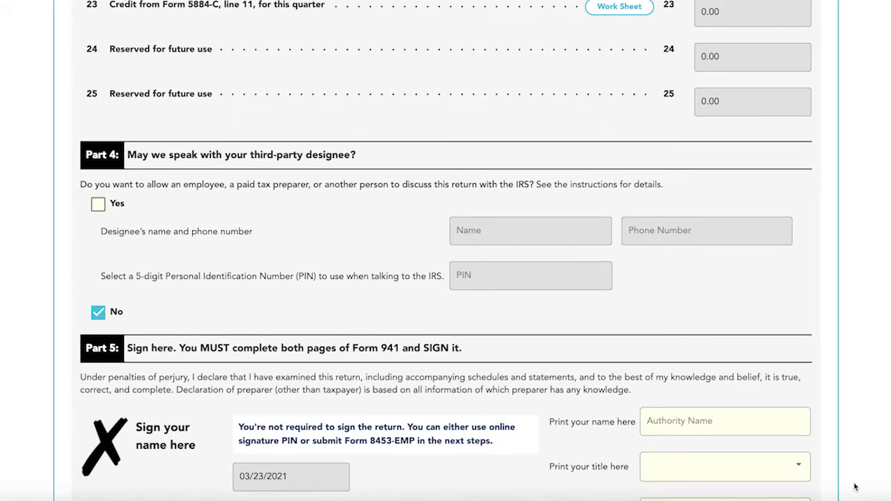
pyautogui.scroll(-3, 855, 488)
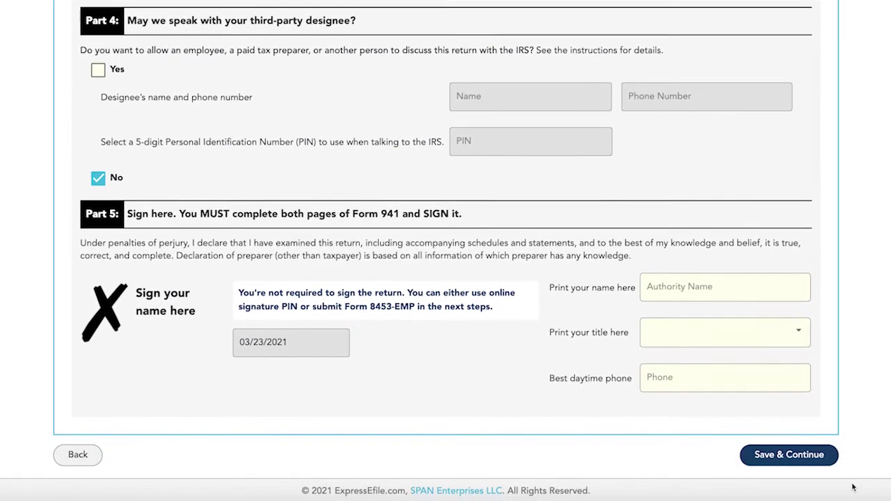
pyautogui.click(730, 291)
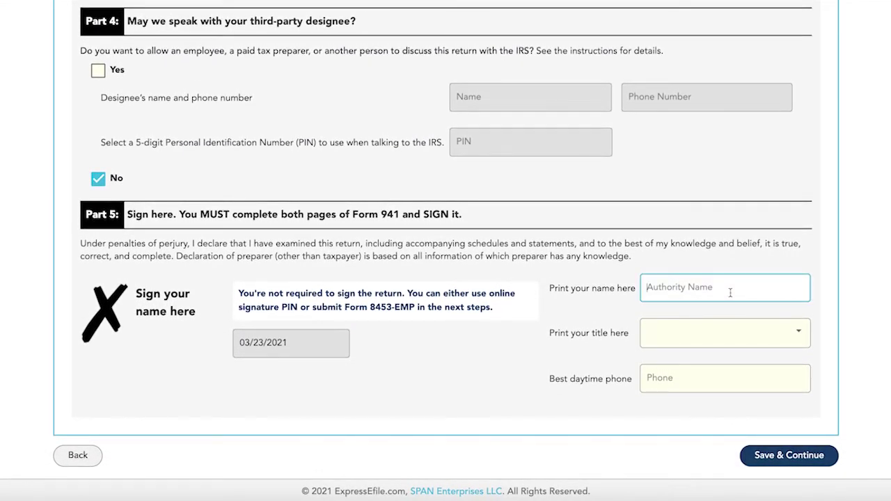
pyautogui.write('Walter White')
pyautogui.press('Tab')
pyautogui.press('o')
pyautogui.press('Tab')
pyautogui.write('5555555556')
pyautogui.click(781, 455)
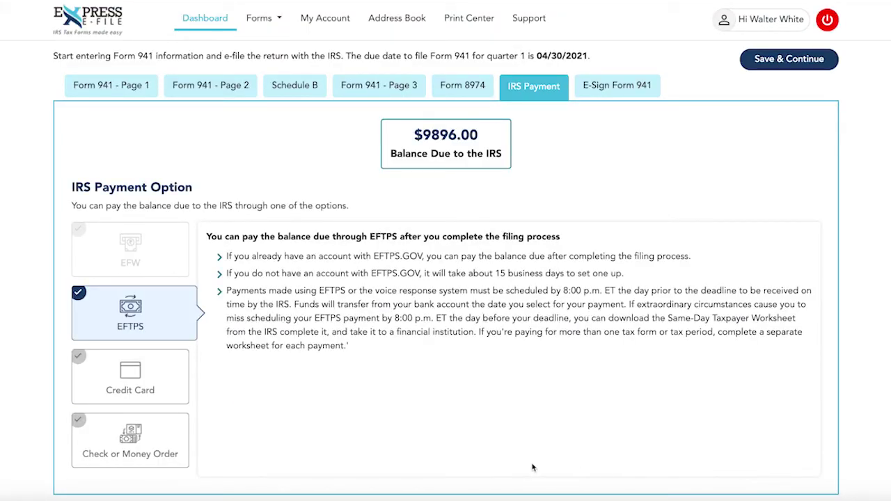
# Choose Check or Money Order as the IRS payment option, save it, and accept the payment consent.
pyautogui.click(140, 435)
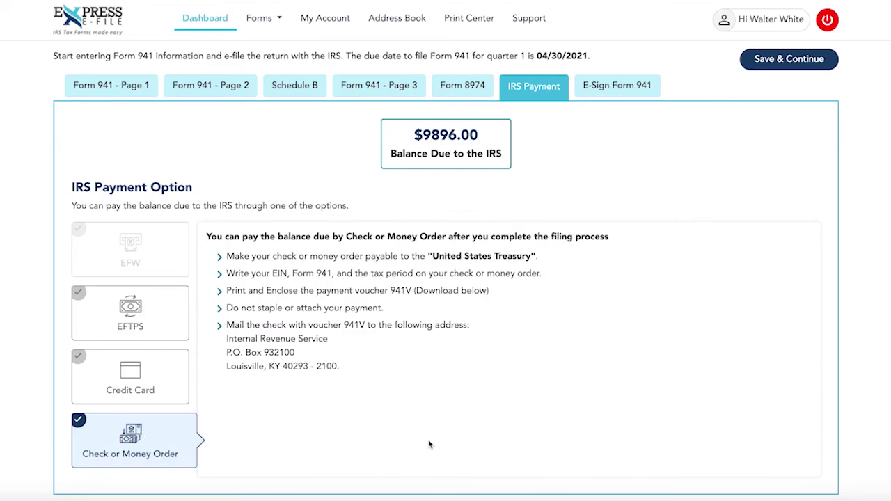
pyautogui.scroll(-1, 431, 446)
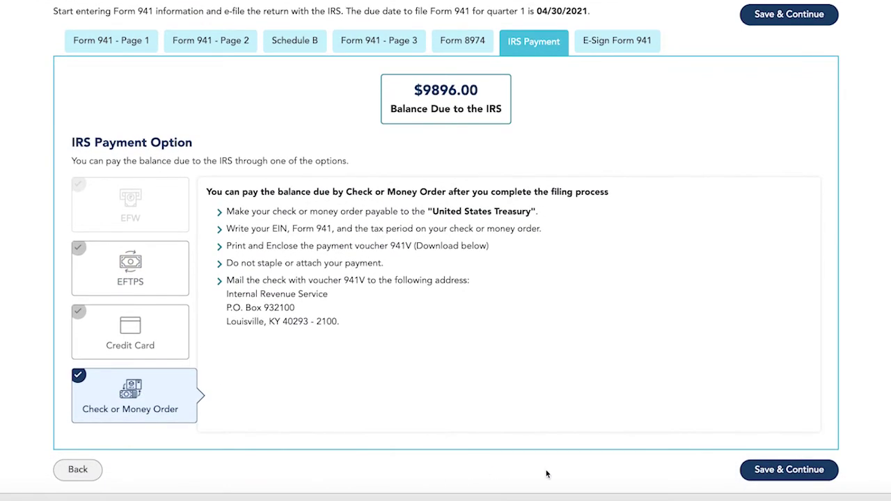
pyautogui.click(759, 475)
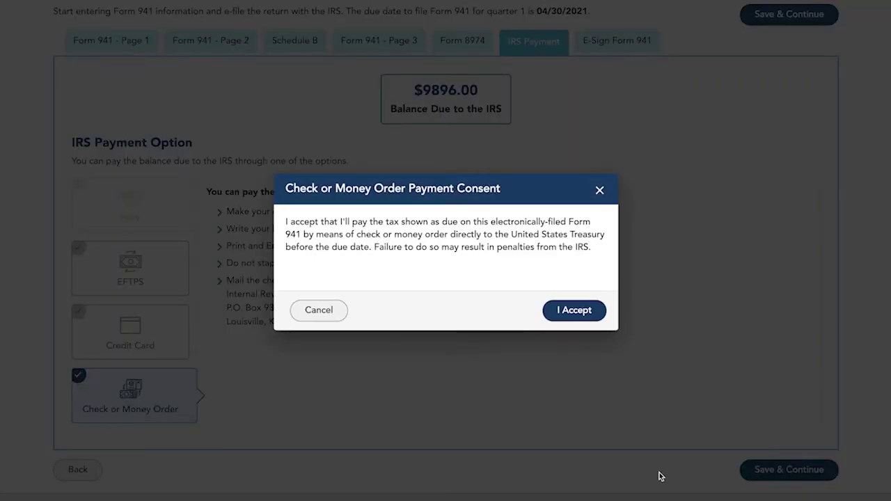
pyautogui.click(590, 320)
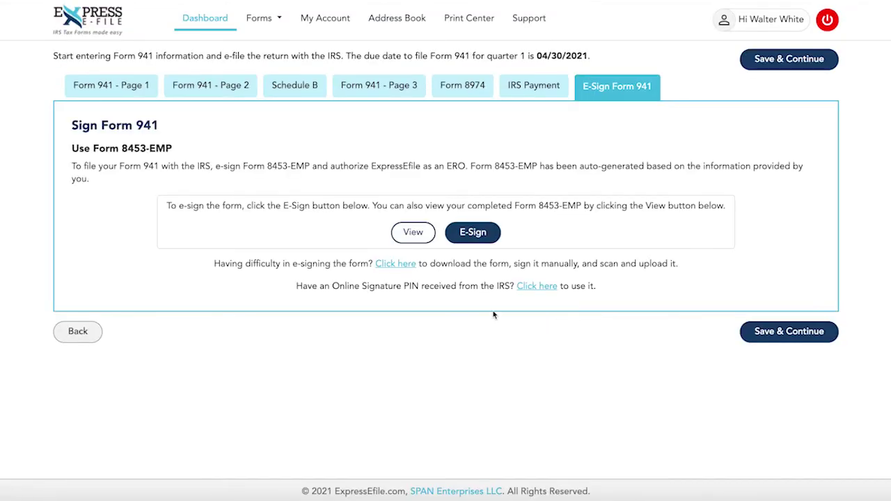
# E-sign Form 8453-EMP with a hand-drawn signature, apply it, and save and continue to the filing summary.
pyautogui.click(483, 239)
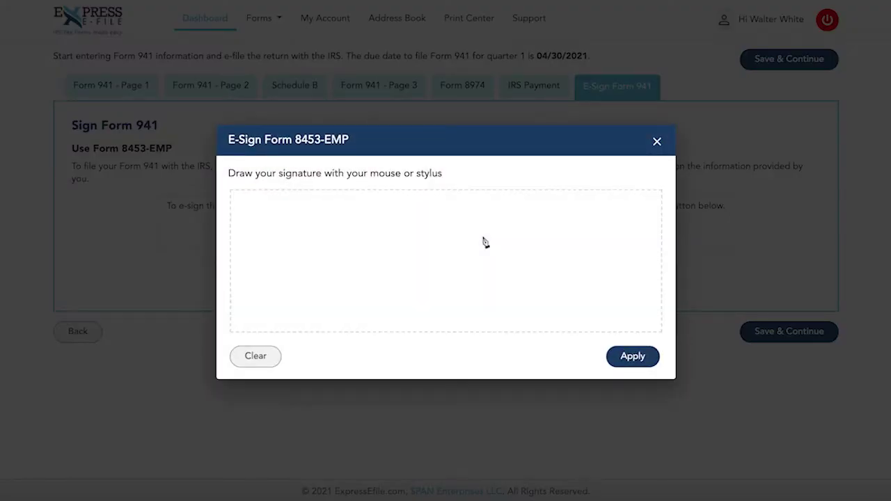
pyautogui.moveTo(285, 264); pyautogui.dragTo(541, 265)
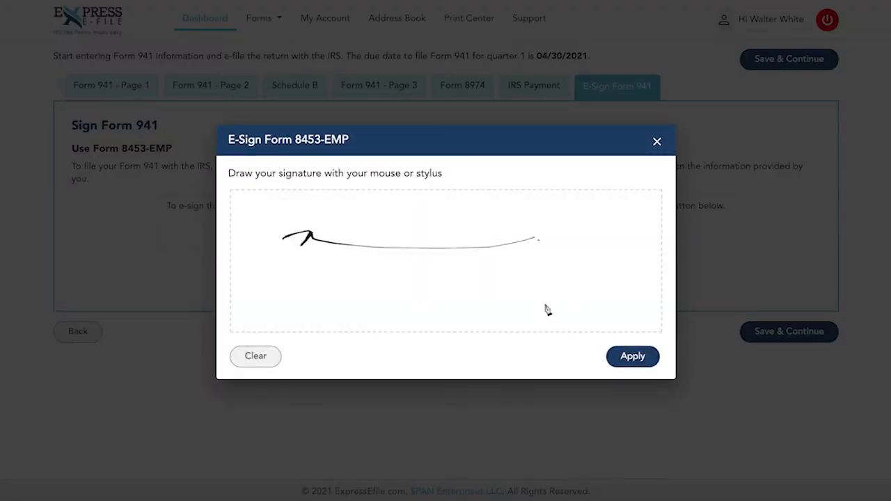
pyautogui.click(633, 356)
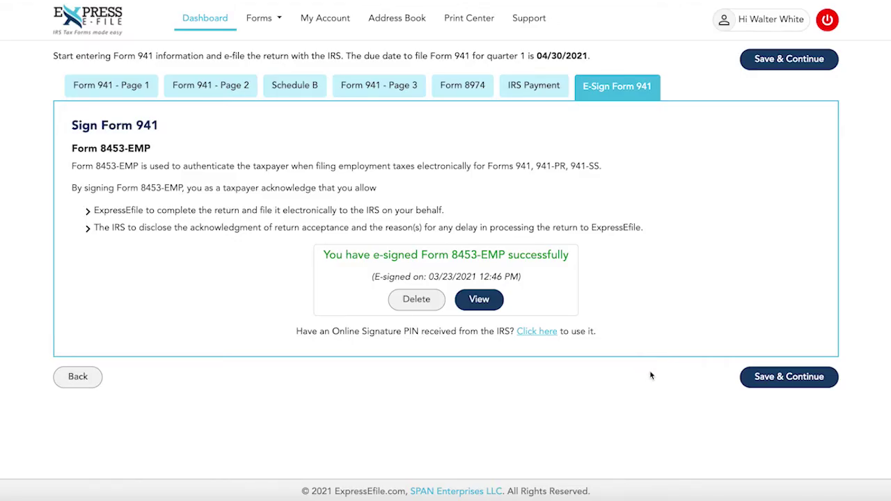
pyautogui.click(784, 378)
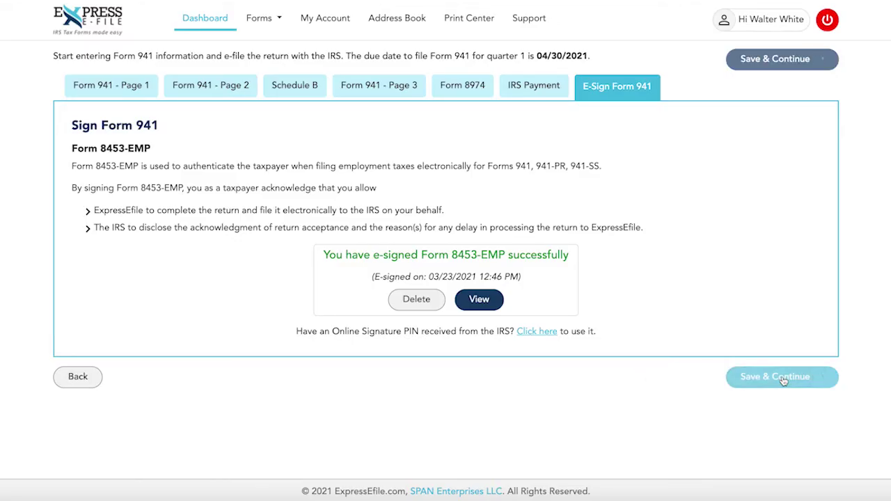
# Confirm the authority to charge the credit card, pay the $3.99 service fee and transmit the return to the IRS.
pyautogui.scroll(-3, 580, 369)
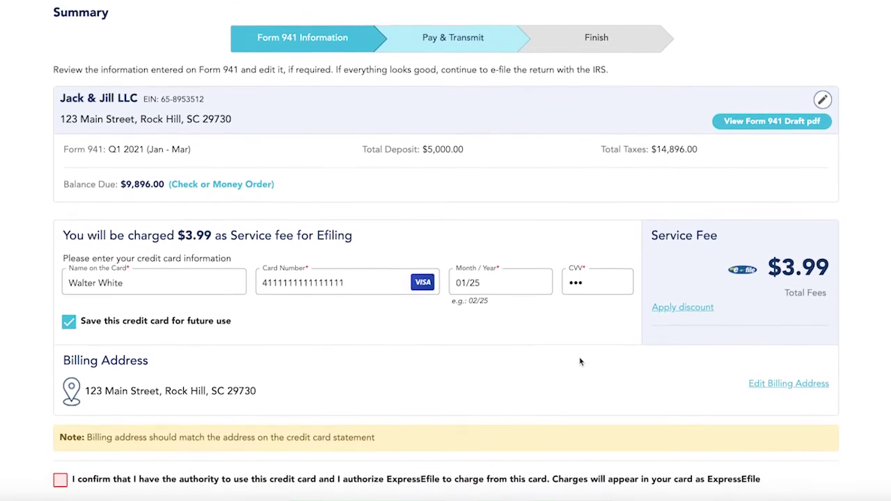
pyautogui.click(581, 415)
pyautogui.click(454, 467)
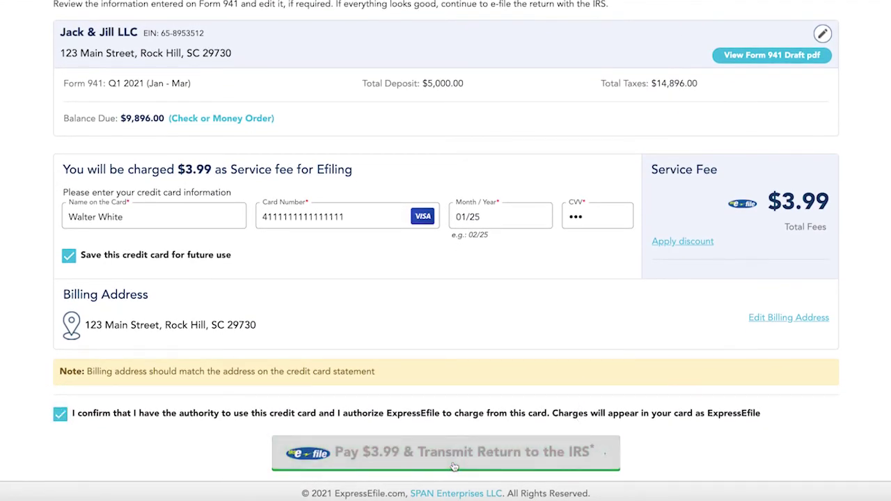